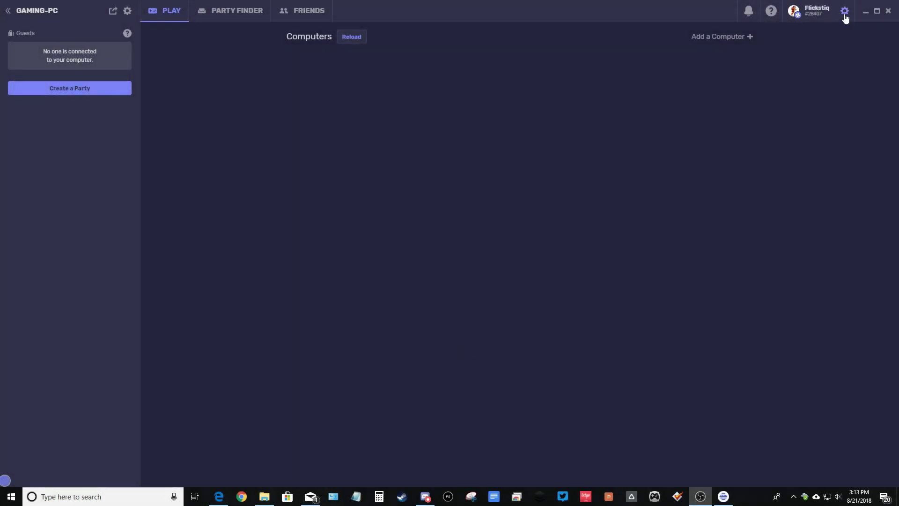
Step: Open Account Settings from the Parsec profile dropdown in the top bar
left_click(845, 10)
left_click(831, 39)
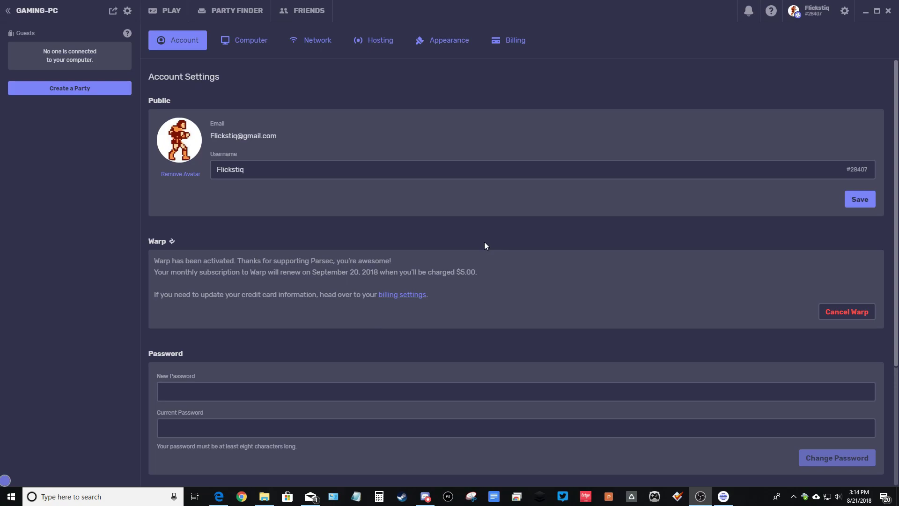
Step: Under Appearance, switch the theme from Dark to the Warp-only Emotion theme
left_click(444, 43)
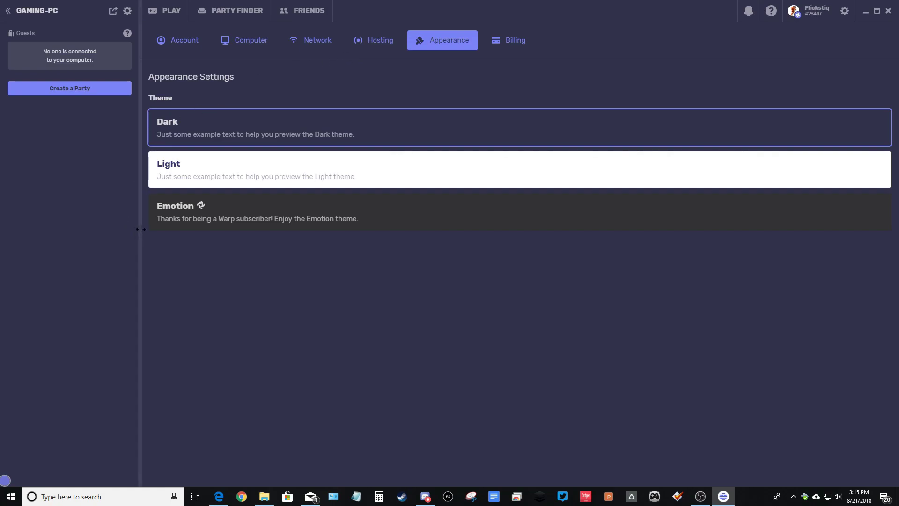
left_click(274, 208)
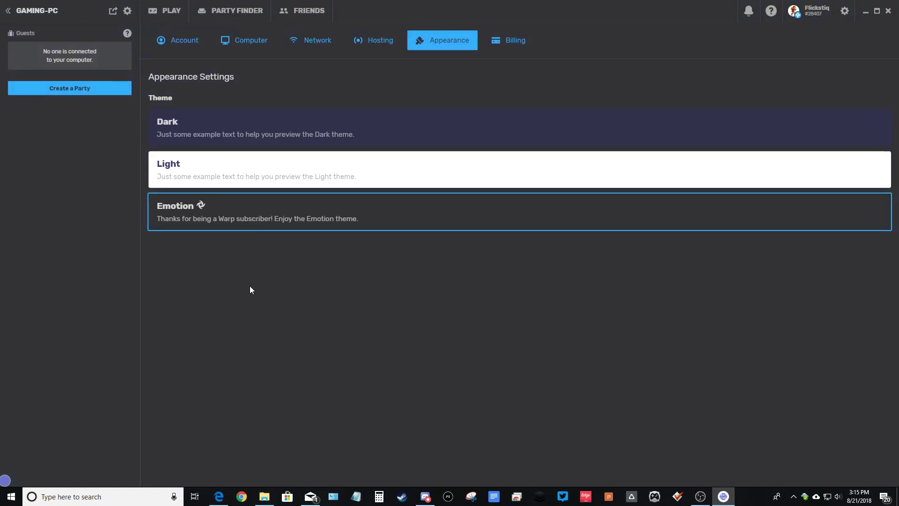